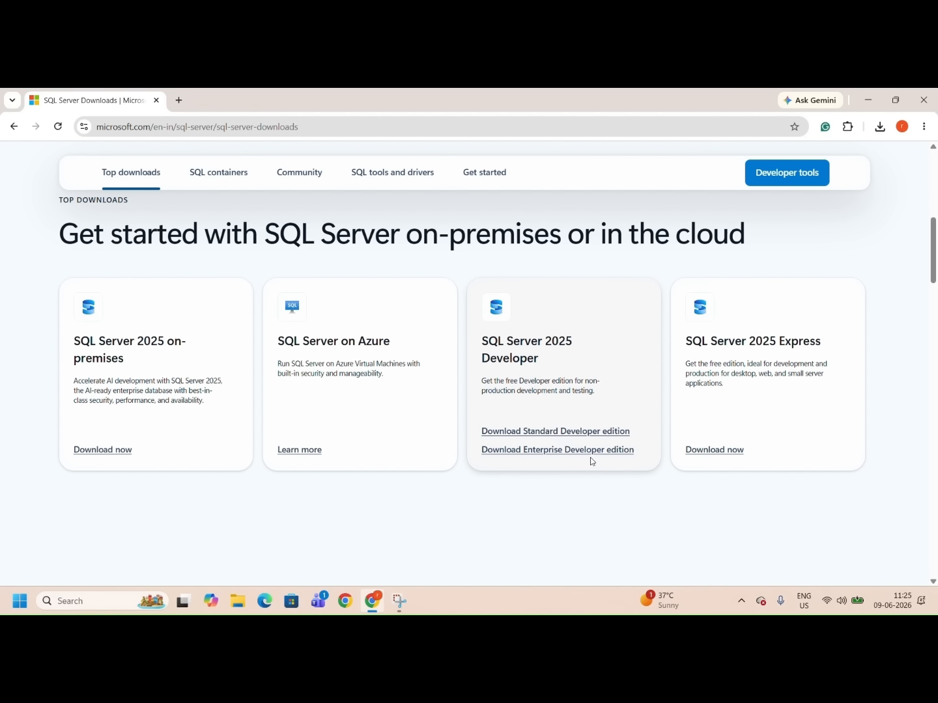
# Step: Save the SQL Server 2025 Enterprise Developer edition installer to the Desktop as SQL2025-SSEI-EntDev
pyautogui.click(546, 450)
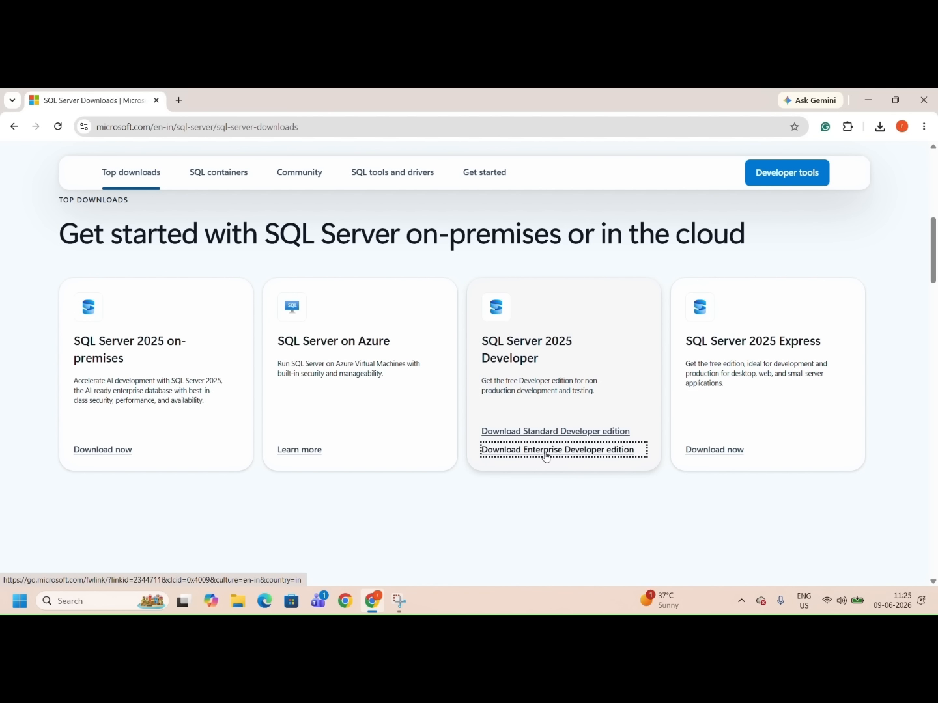
pyautogui.rightClick(546, 455)
pyautogui.click(606, 280)
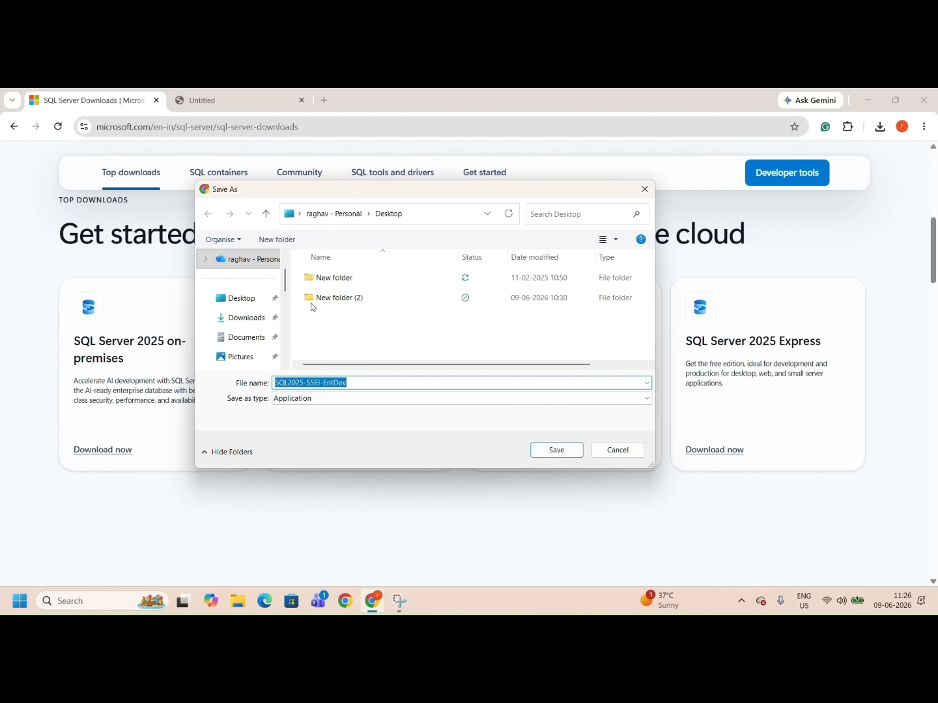
pyautogui.click(238, 299)
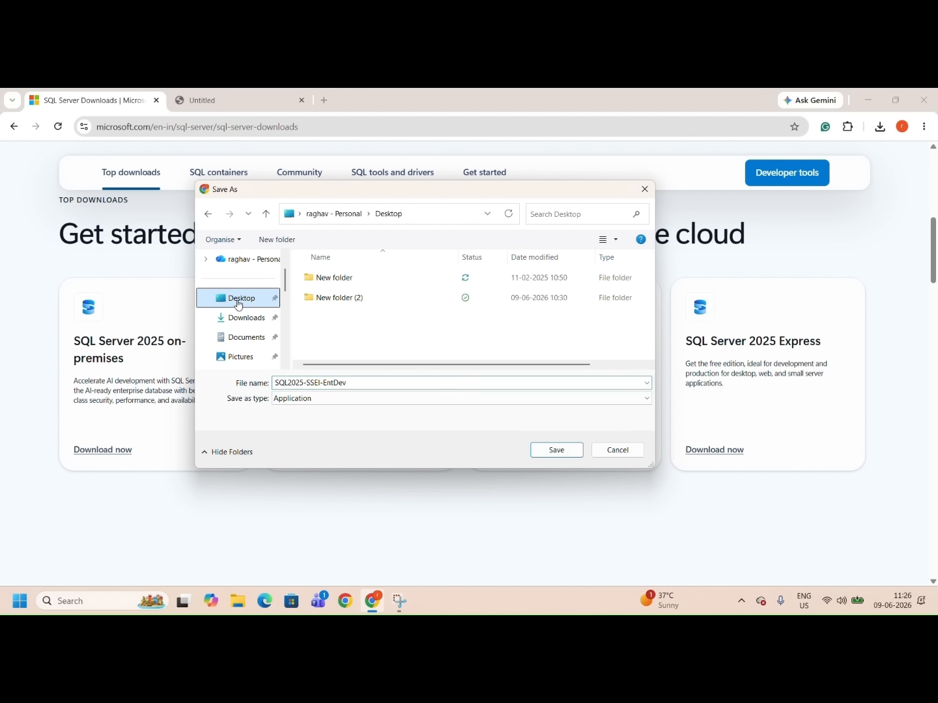
pyautogui.click(381, 385)
pyautogui.click(547, 454)
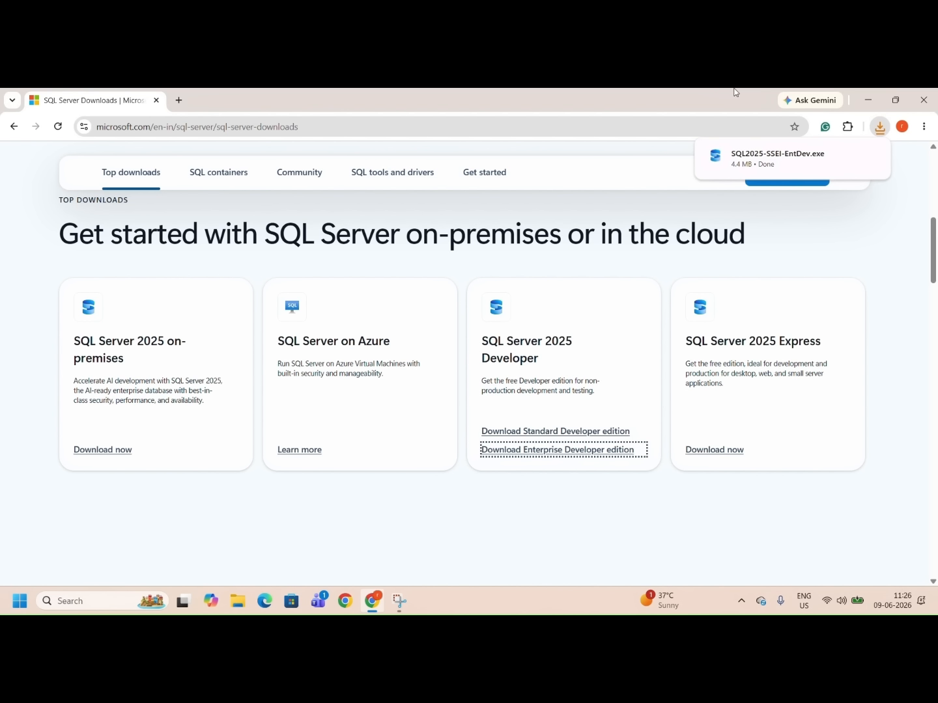
# Step: Run the downloaded installer, choose the Basic installation type, and accept the license terms
pyautogui.click(750, 157)
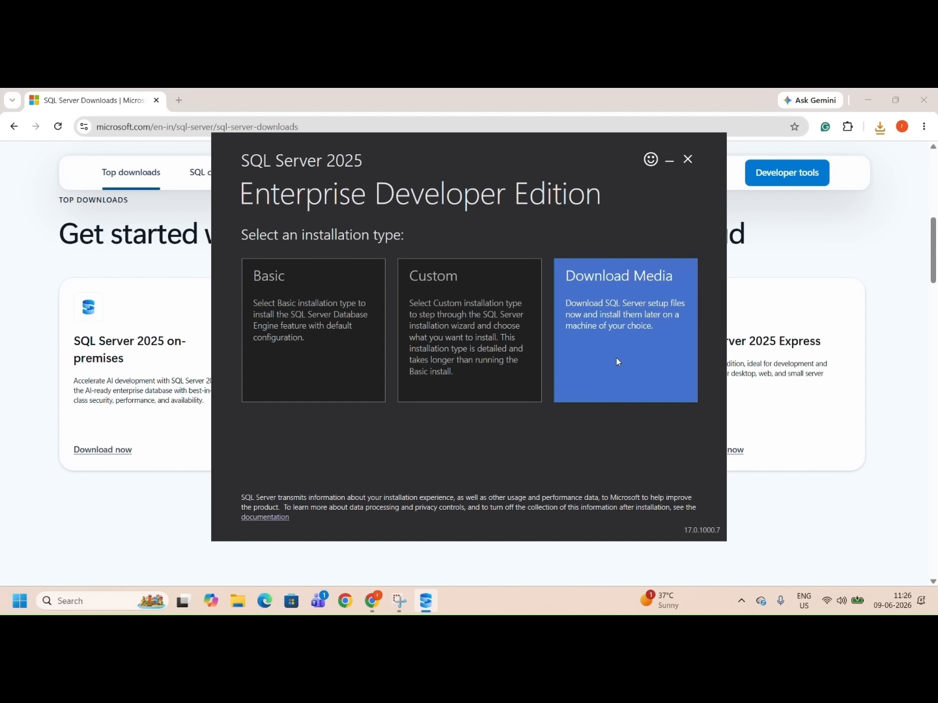
pyautogui.click(309, 358)
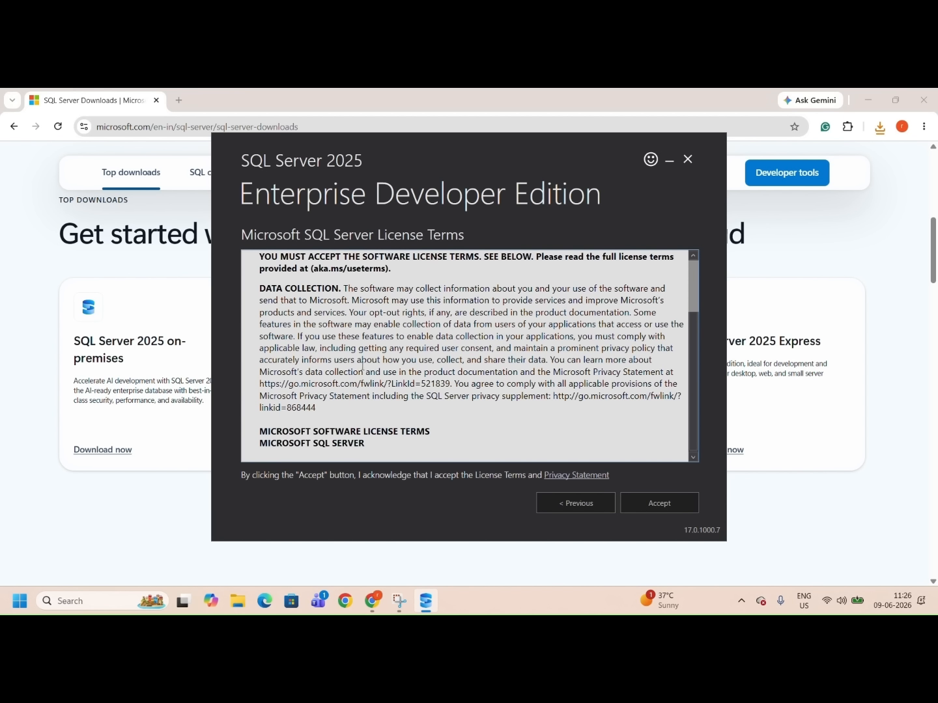
pyautogui.scroll(-5, 444, 382)
pyautogui.scroll(5, 445, 382)
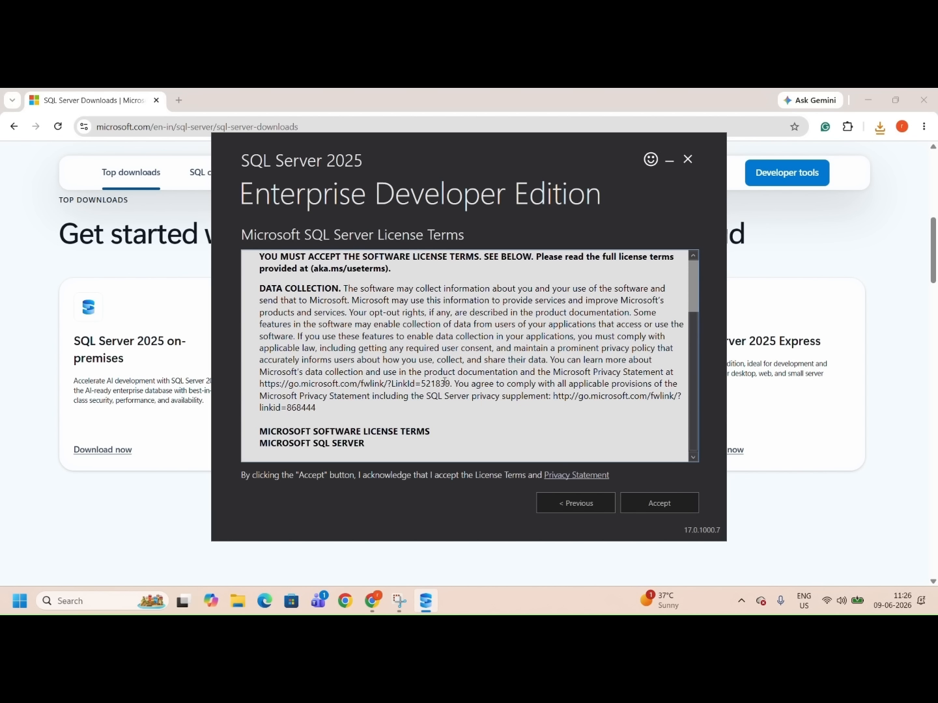
pyautogui.click(664, 512)
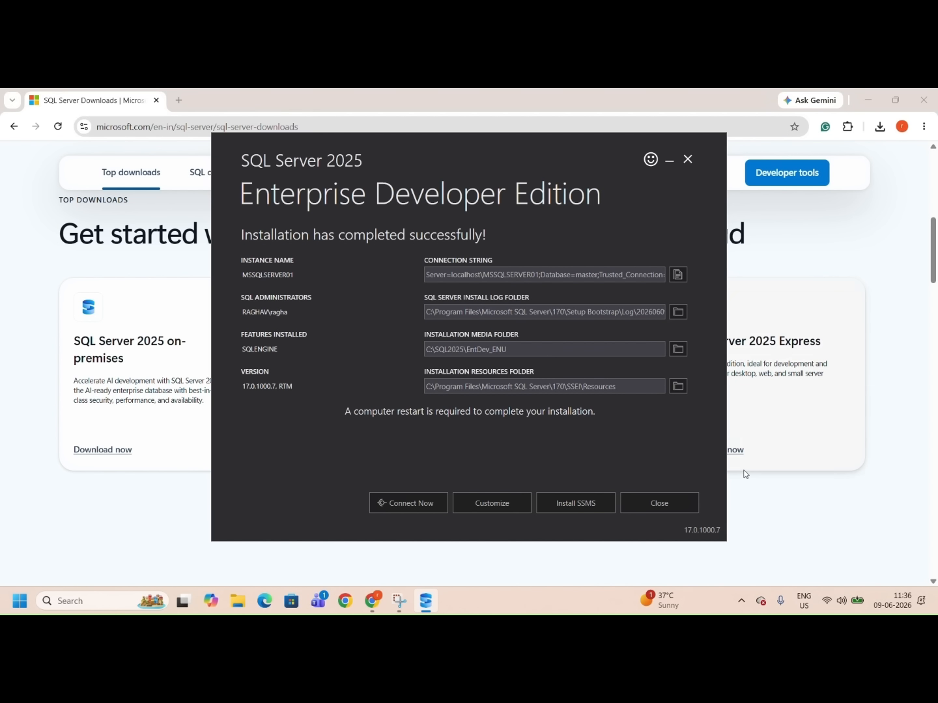
# Step: Download the SQL Server Management Studio 22 installer from its install page and launch it, continuing the Visual Studio Installer setup
pyautogui.click(594, 505)
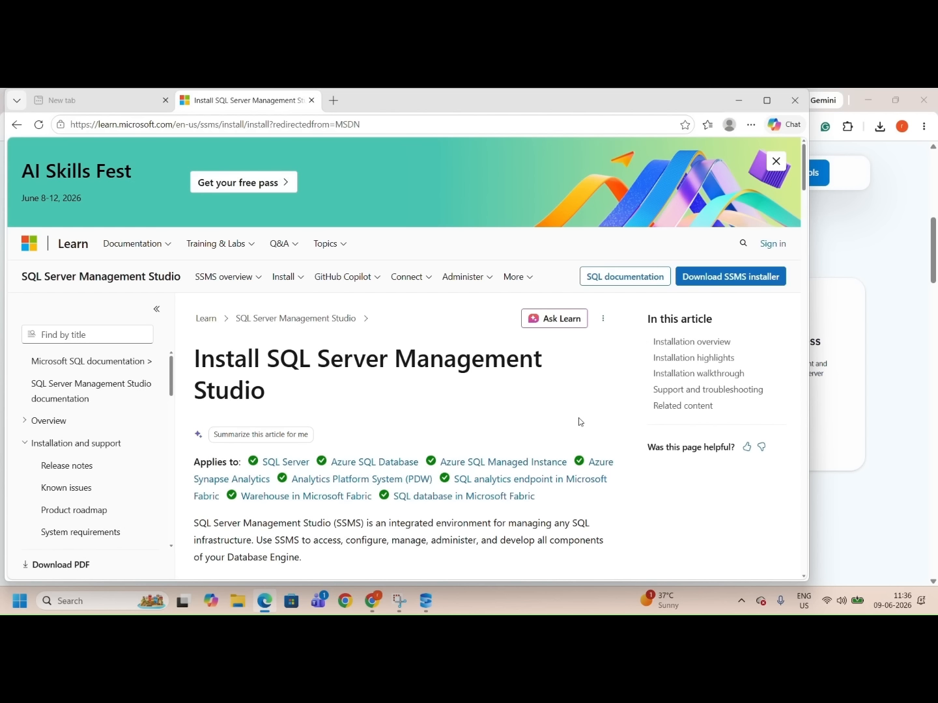
pyautogui.scroll(-2, 580, 422)
pyautogui.scroll(-2, 579, 422)
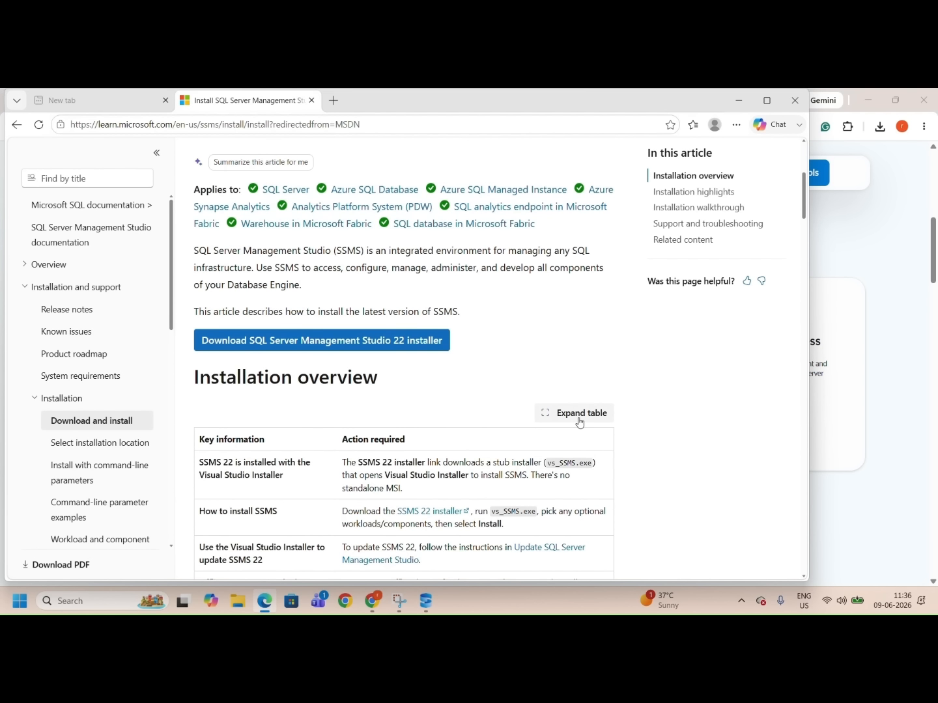
pyautogui.click(379, 342)
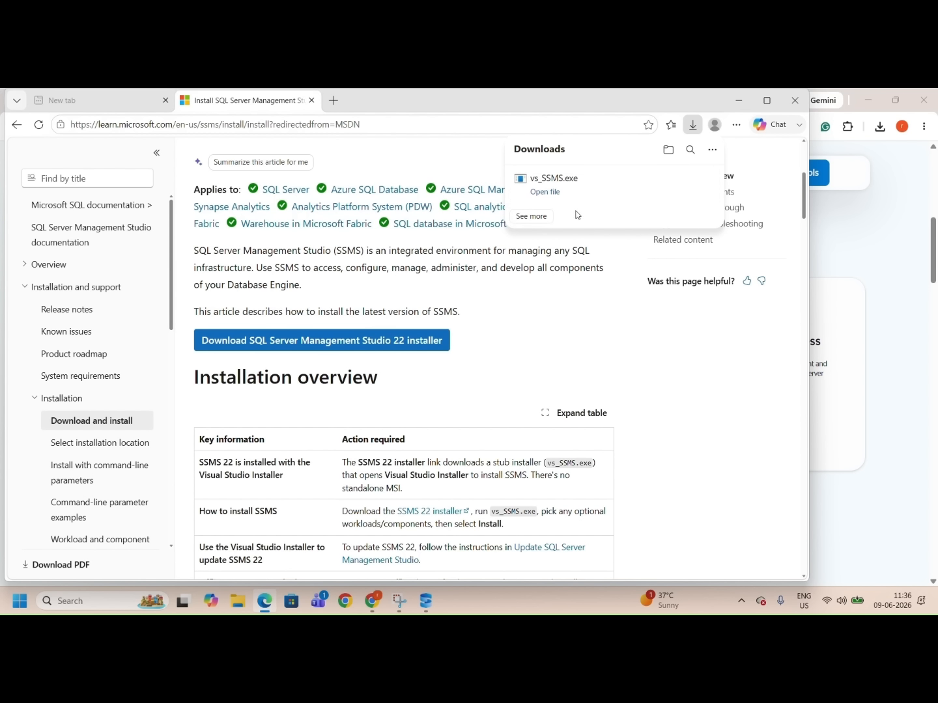
pyautogui.click(546, 193)
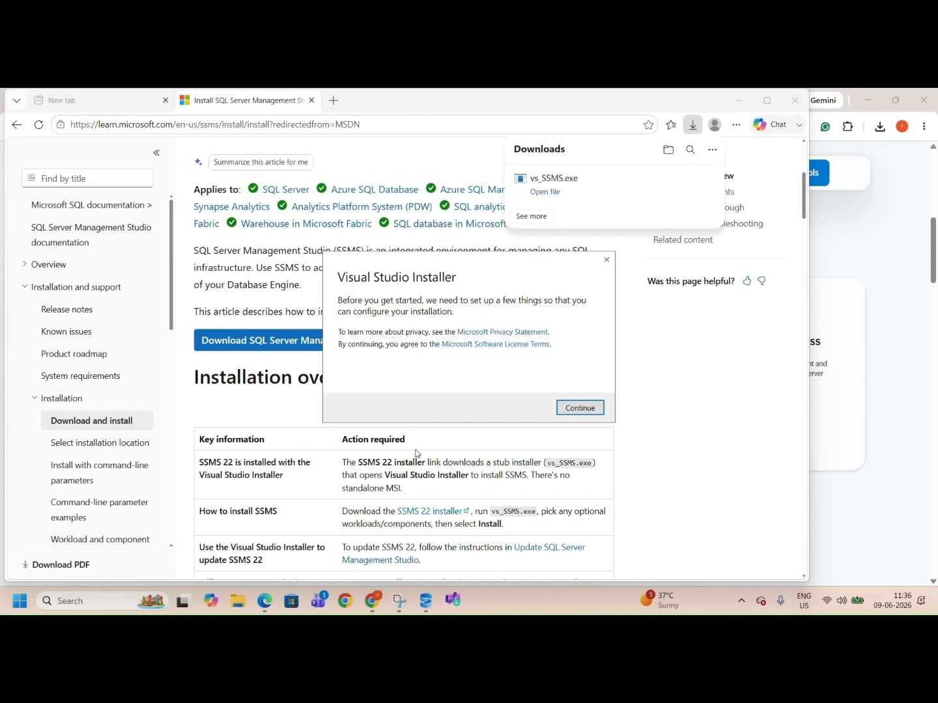
pyautogui.click(590, 410)
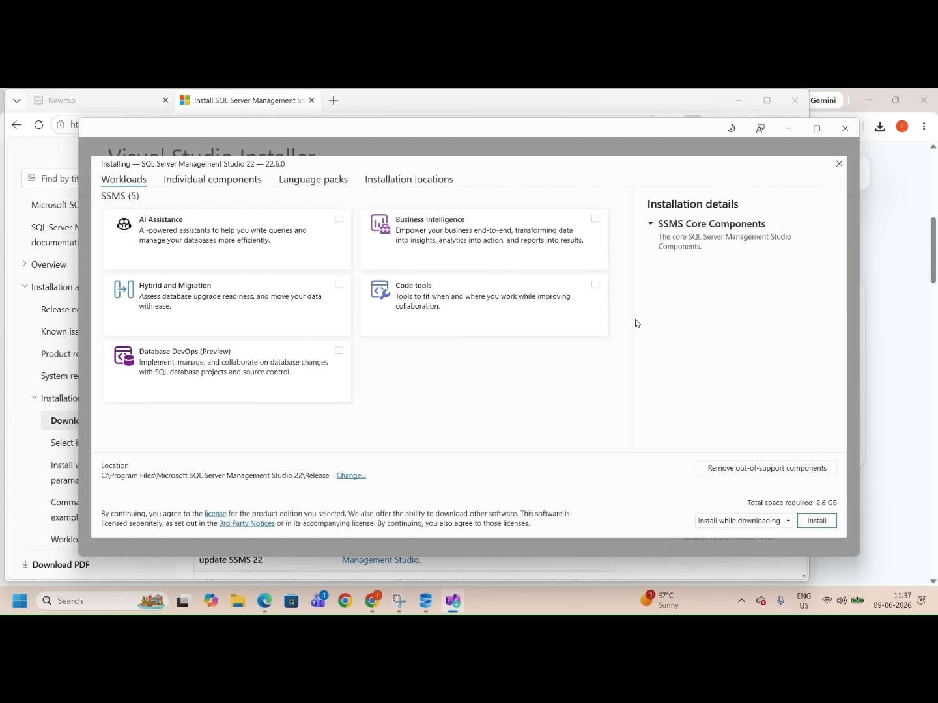
# Step: Select all five SSMS workloads: AI Assistance, Business Intelligence, Code tools, Hybrid and Migration, Database DevOps, and install
pyautogui.click(339, 219)
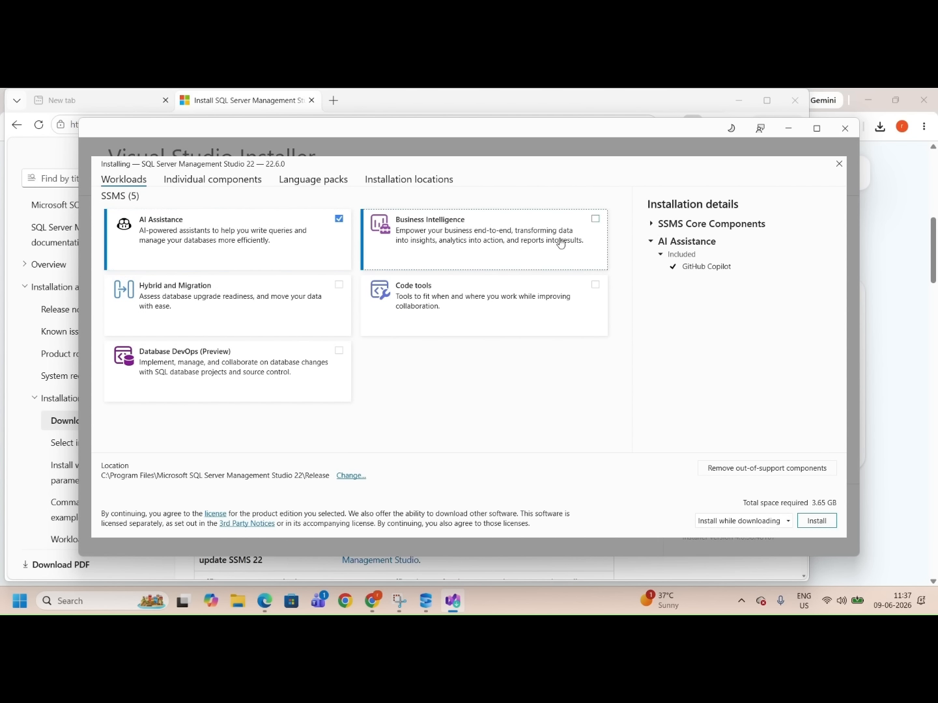
pyautogui.click(595, 219)
pyautogui.click(595, 285)
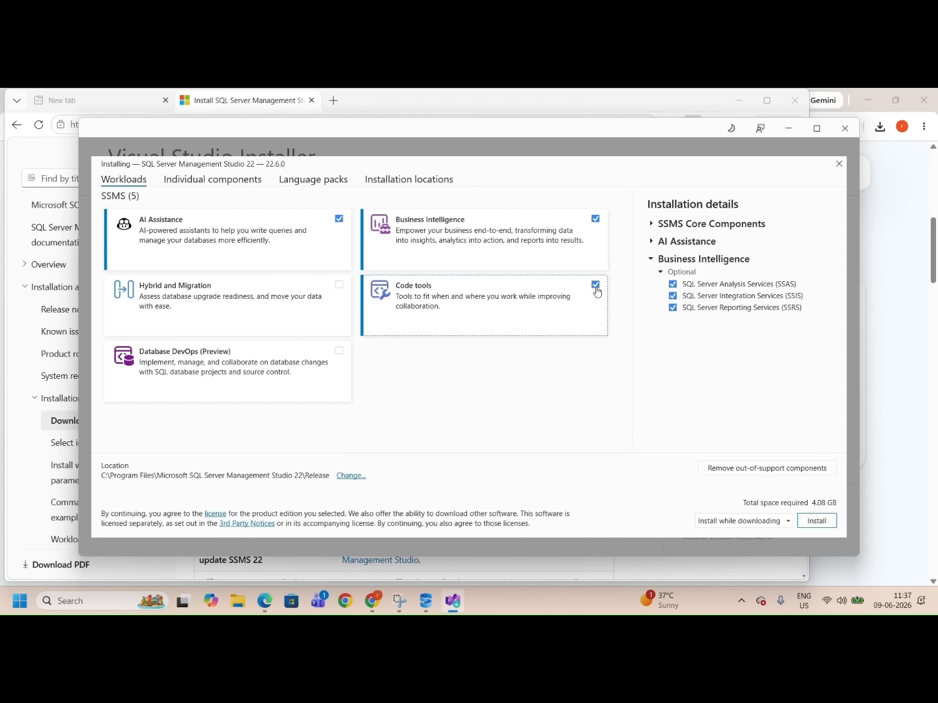
pyautogui.click(339, 285)
pyautogui.click(339, 350)
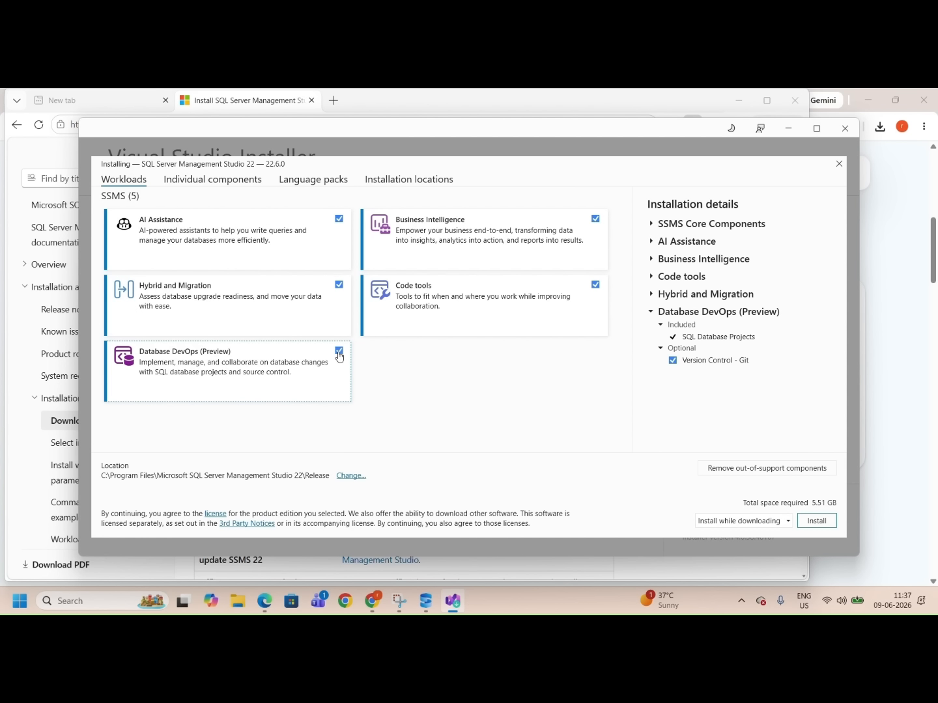
pyautogui.click(817, 520)
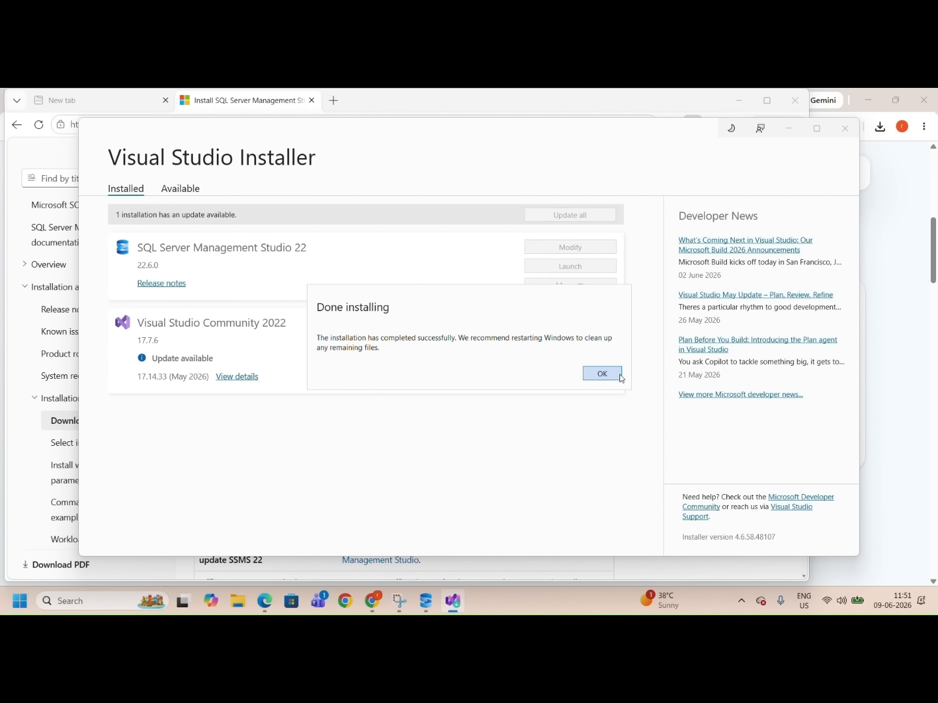
# Step: Dismiss the completion notice and launch SQL Server Management Studio 22, skipping account sign-in
pyautogui.click(614, 376)
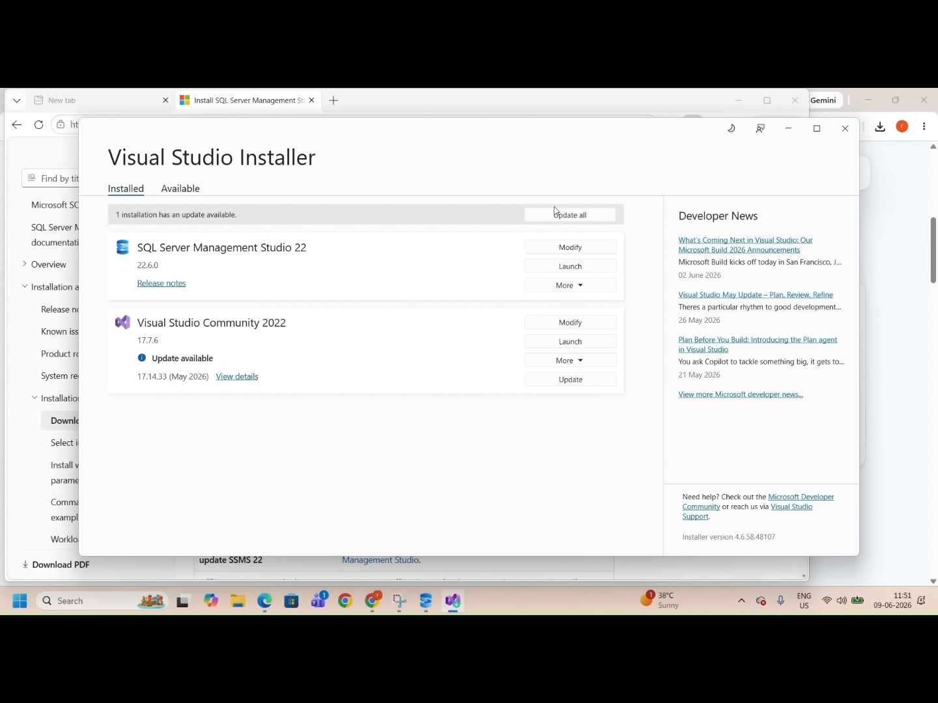
pyautogui.click(583, 268)
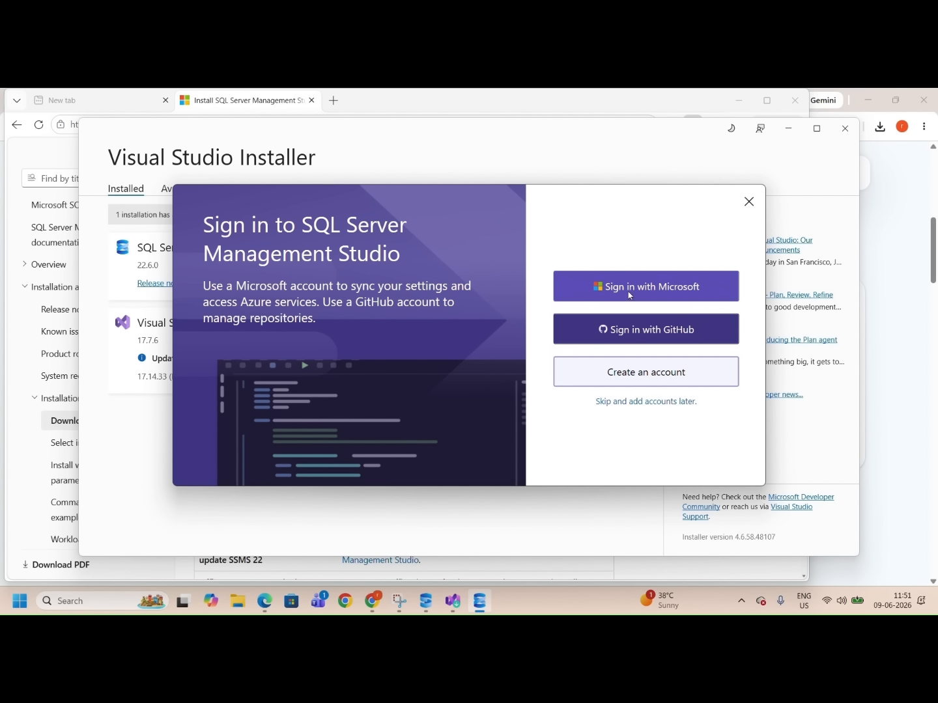
pyautogui.click(628, 402)
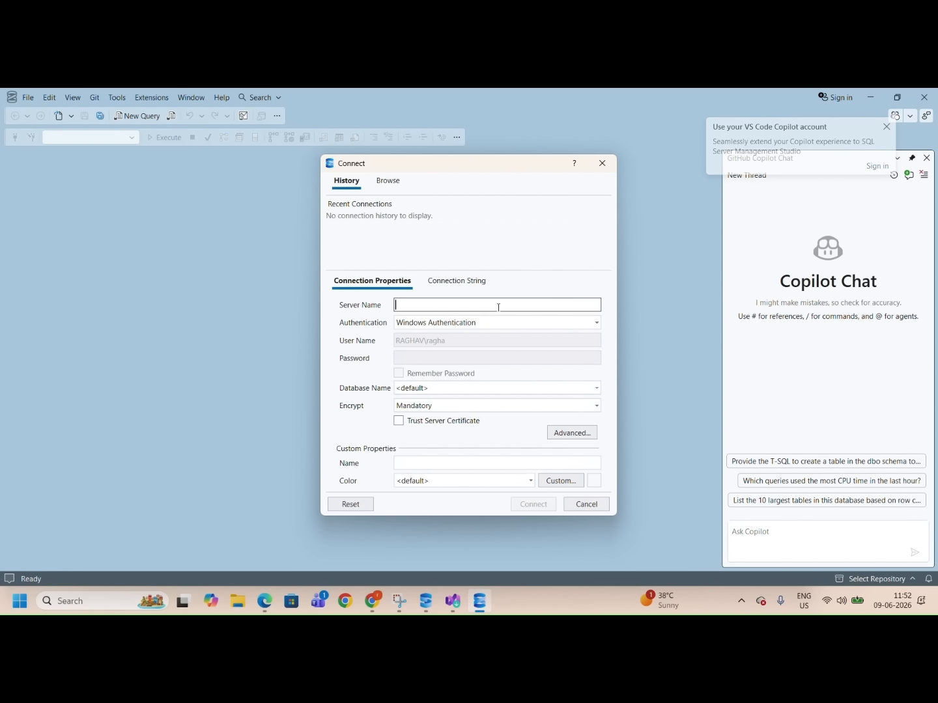
# Step: Open Command Prompt from the Windows search
pyautogui.click(86, 602)
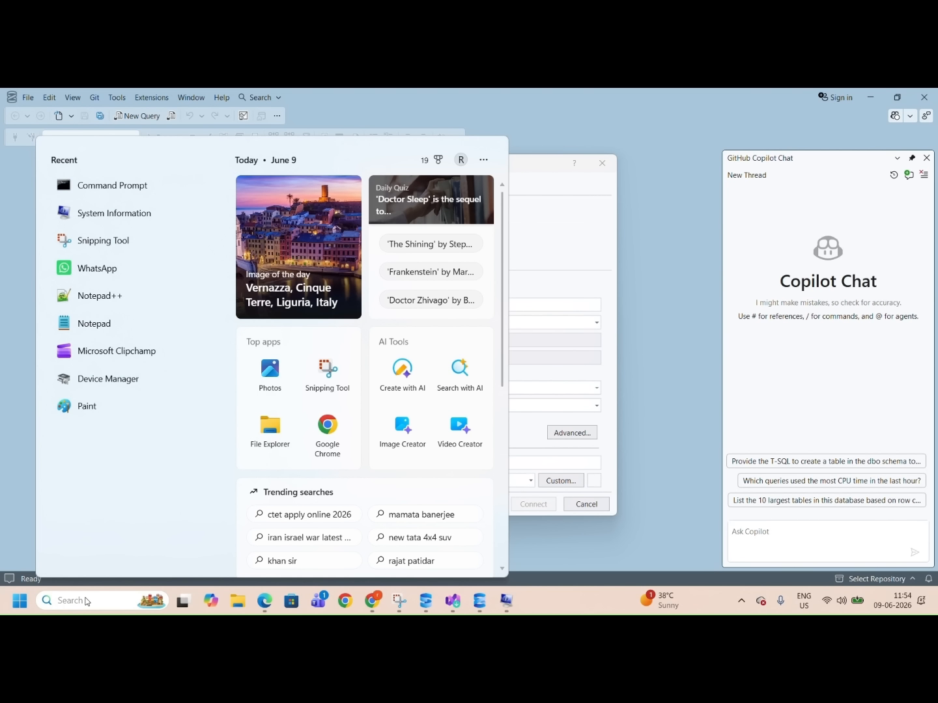
pyautogui.write('sys')
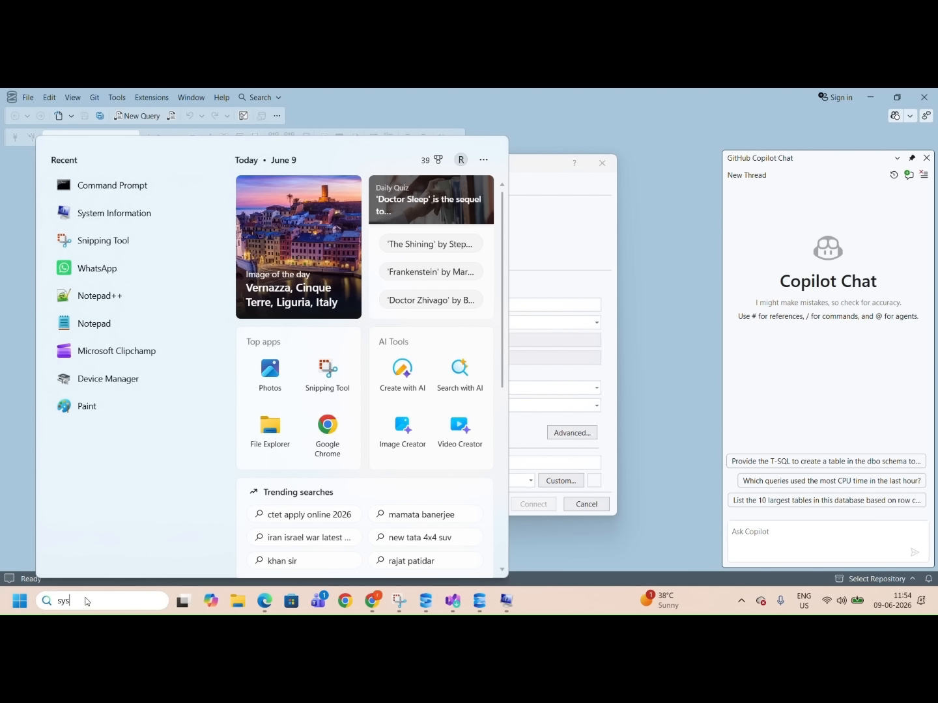
pyautogui.write('tem inform')
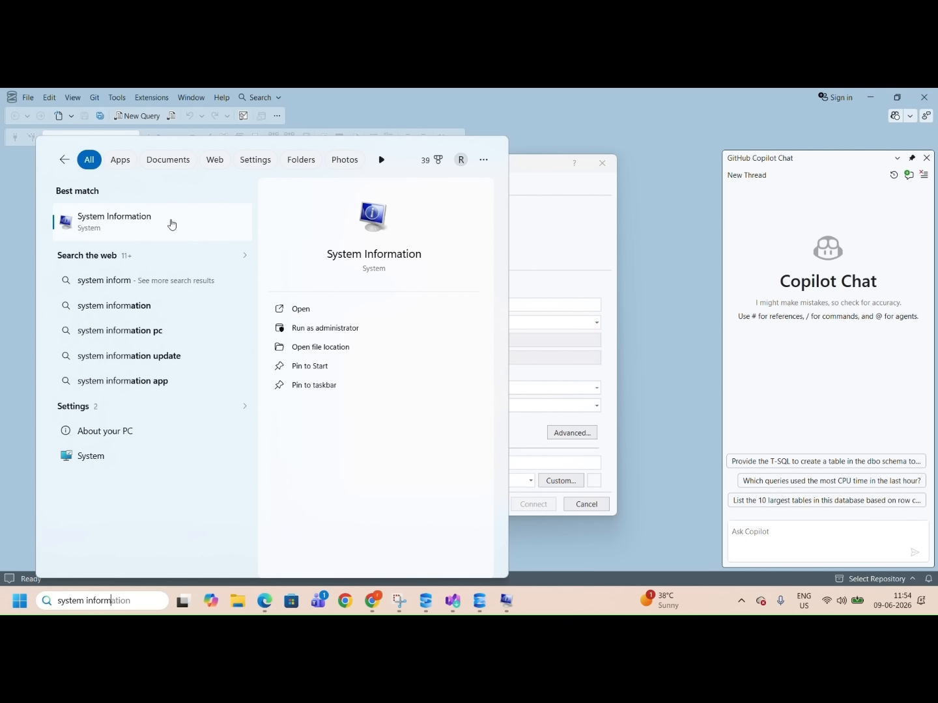
pyautogui.press('BackSpace')
pyautogui.press('BackSpace')
pyautogui.press('BackSpace')
pyautogui.press('BackSpace')
pyautogui.press('BackSpace')
pyautogui.press('BackSpace')
pyautogui.press('BackSpace')
pyautogui.press('BackSpace')
pyautogui.press('BackSpace')
pyautogui.press('BackSpace')
pyautogui.press('BackSpace')
pyautogui.press('BackSpace')
pyautogui.press('BackSpace')
pyautogui.write('cmd')
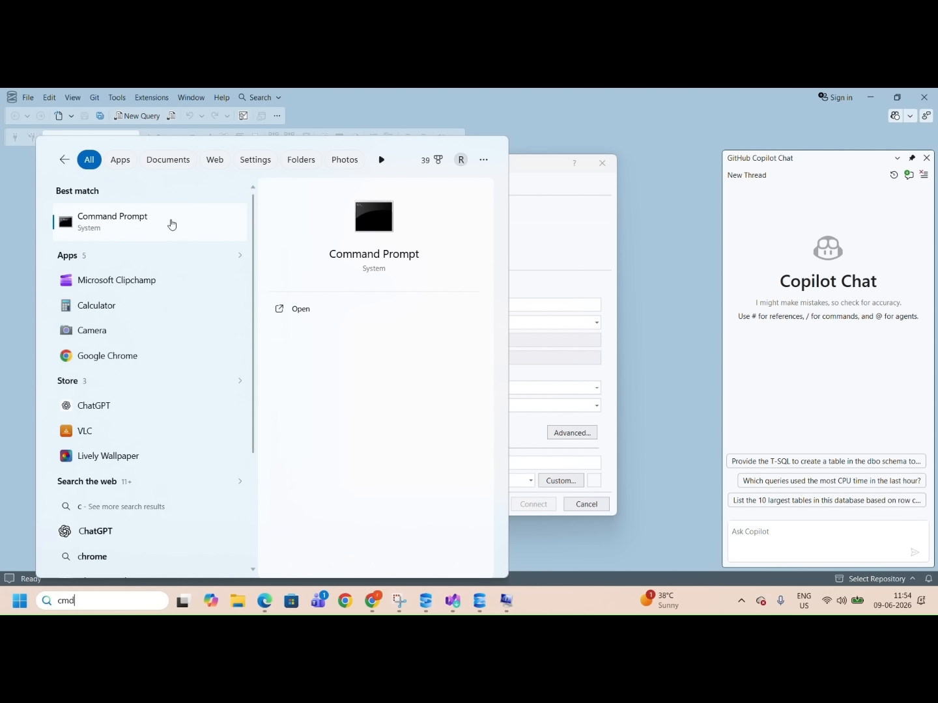
pyautogui.click(173, 224)
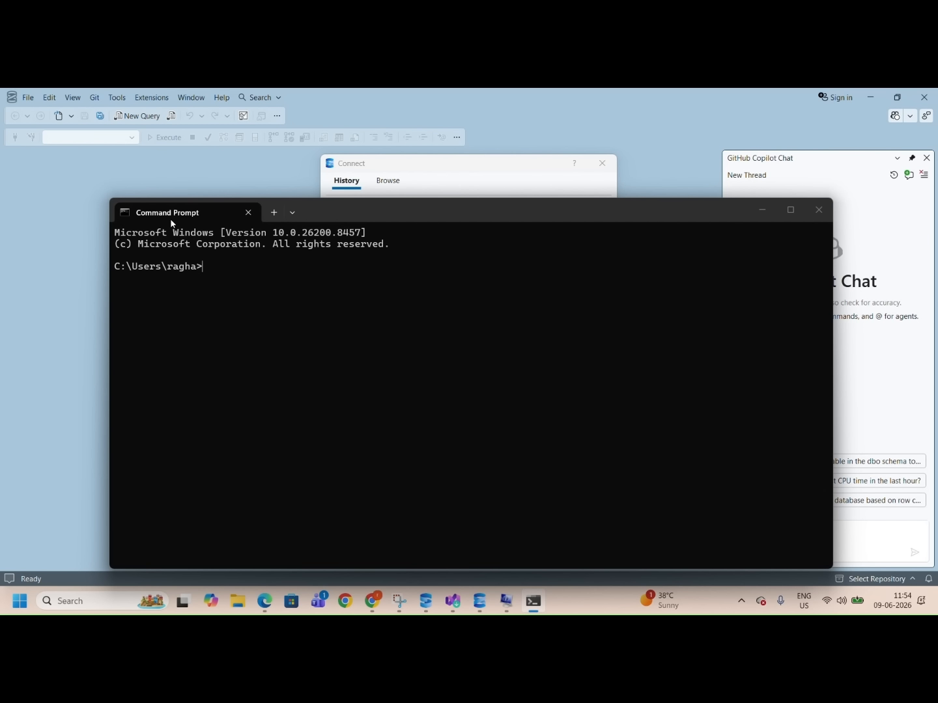
# Step: Run hostname, copy the returned computer name, and minimize the Command Prompt
pyautogui.write('hostname')
pyautogui.press('Return')
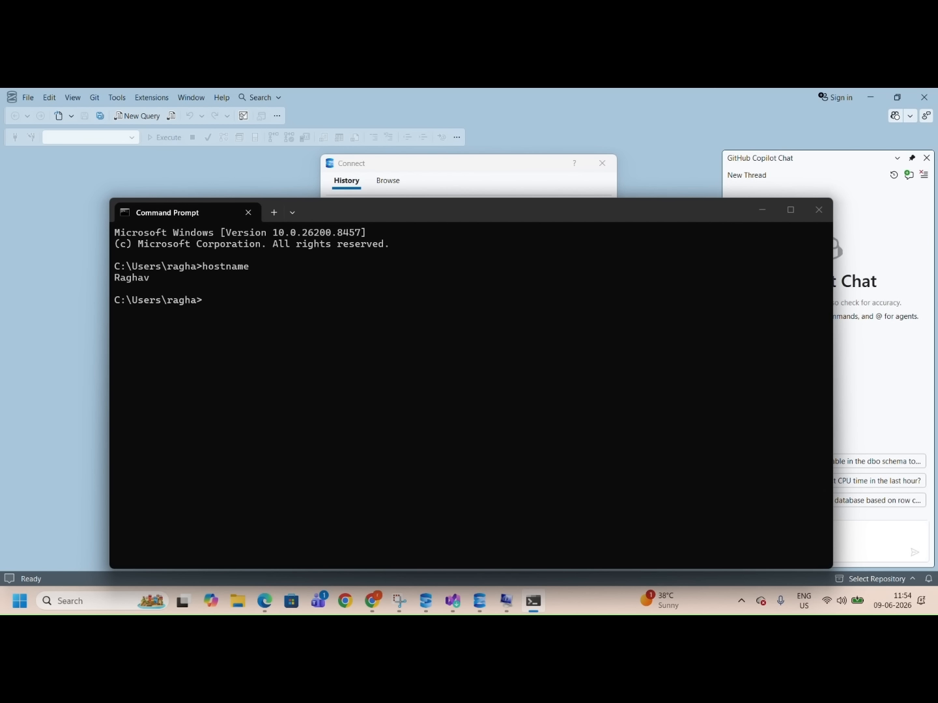
pyautogui.moveTo(147, 284); pyautogui.dragTo(115, 283)
pyautogui.press('Return')
pyautogui.press('Return')
pyautogui.press('Return')
pyautogui.press('Return')
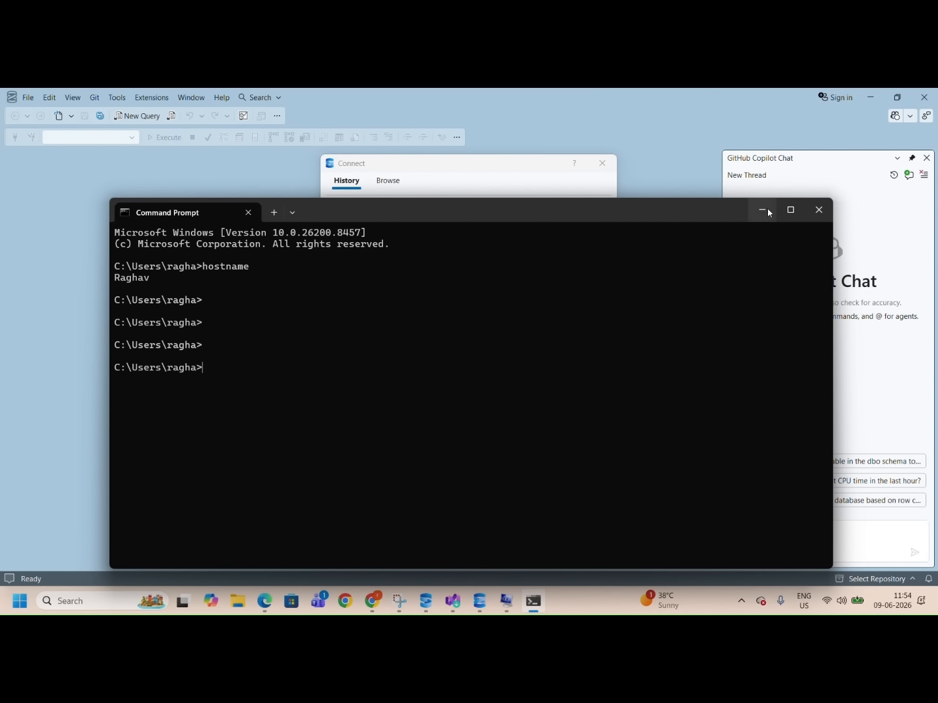
pyautogui.click(762, 209)
# Step: Paste the computer name as the Server Name, enable Trust Server Certificate, and connect
pyautogui.write('Raghav')
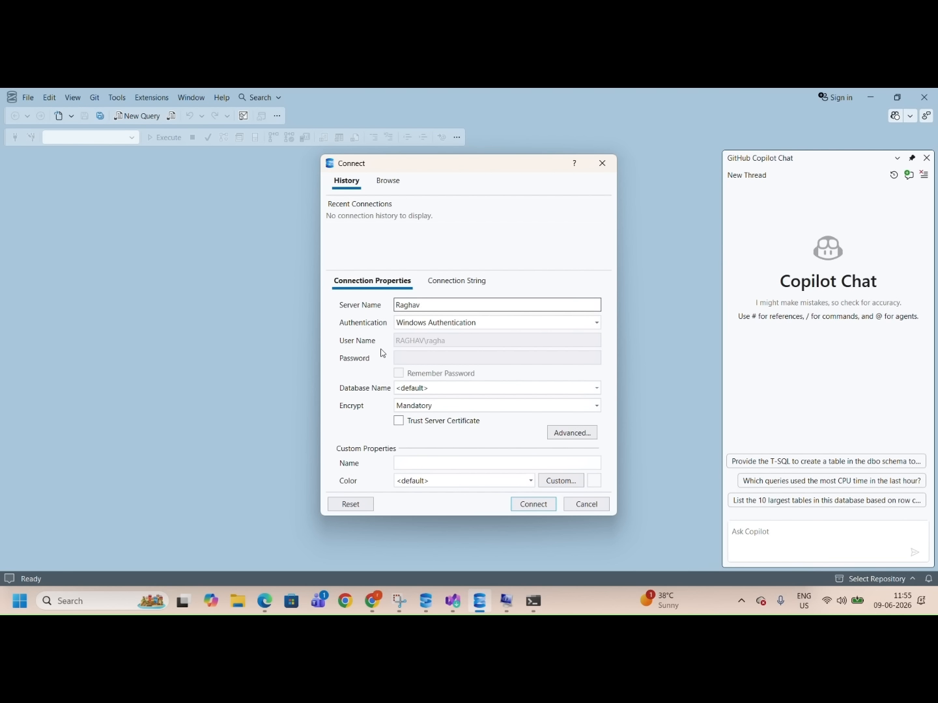
pyautogui.click(399, 422)
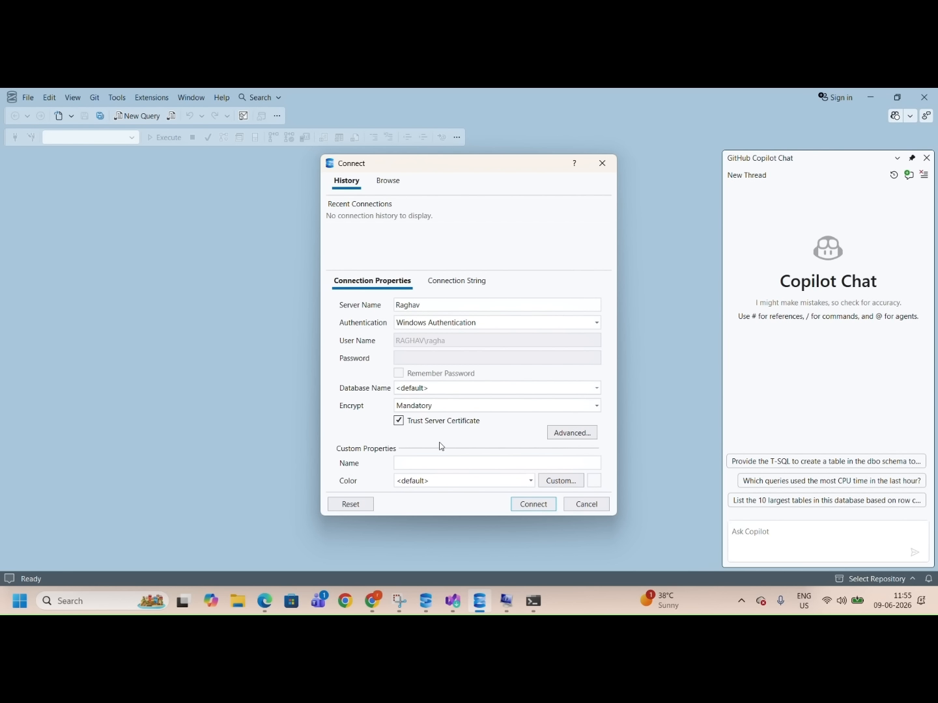
pyautogui.click(535, 506)
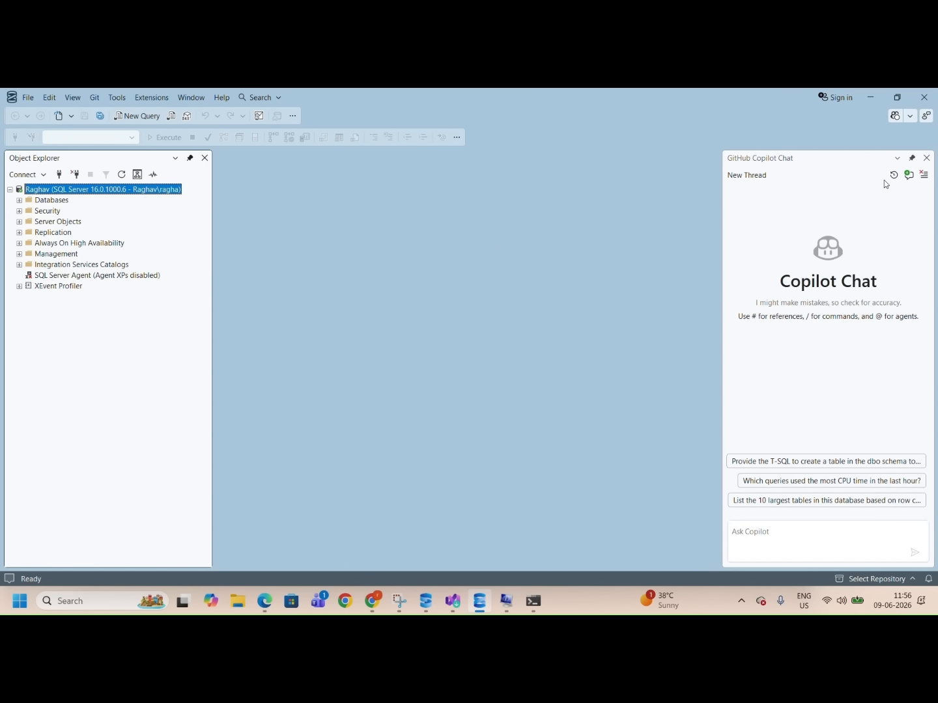
# Step: Close the Copilot Chat pane and open a new query window
pyautogui.click(927, 159)
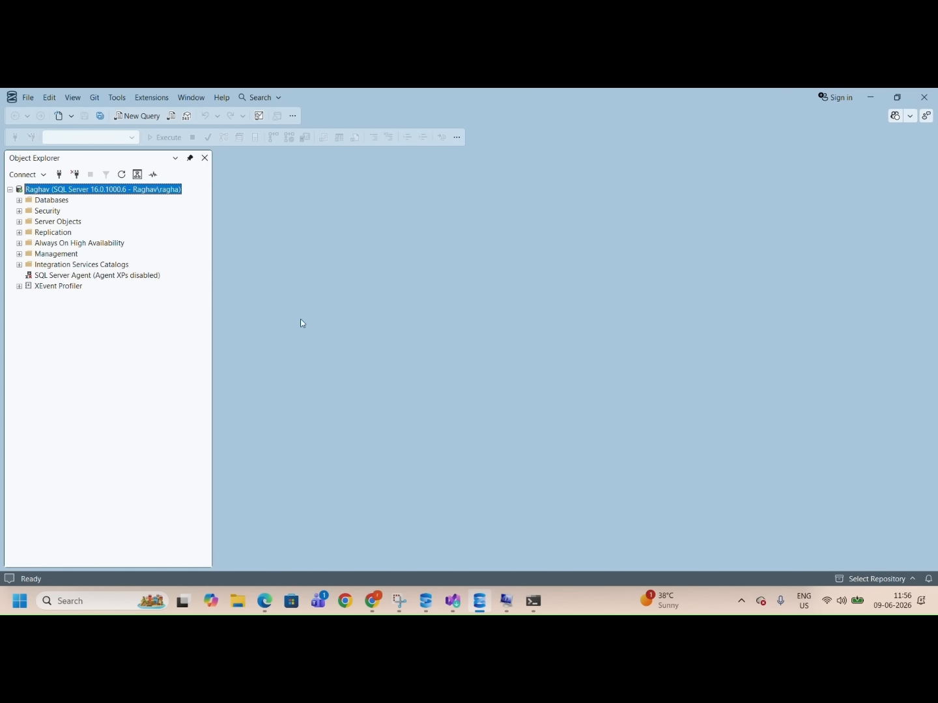
pyautogui.click(149, 118)
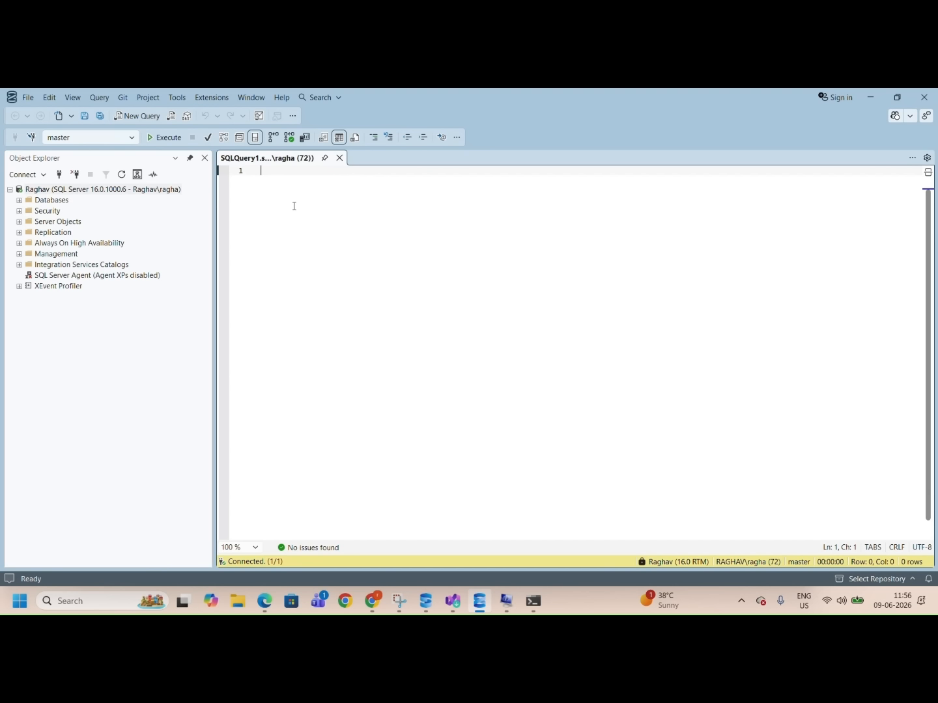
# Step: Close SSMS, relaunch SQL Server Management Studio 22 from Windows search, and cancel the Connect dialog
pyautogui.click(934, 93)
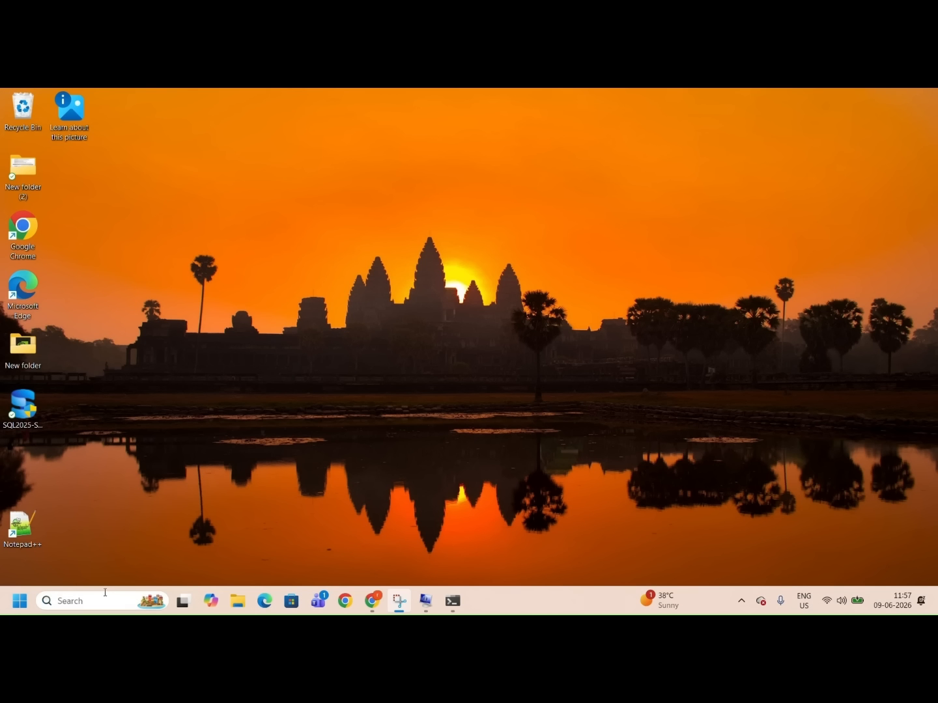
pyautogui.click(104, 600)
pyautogui.write('ss')
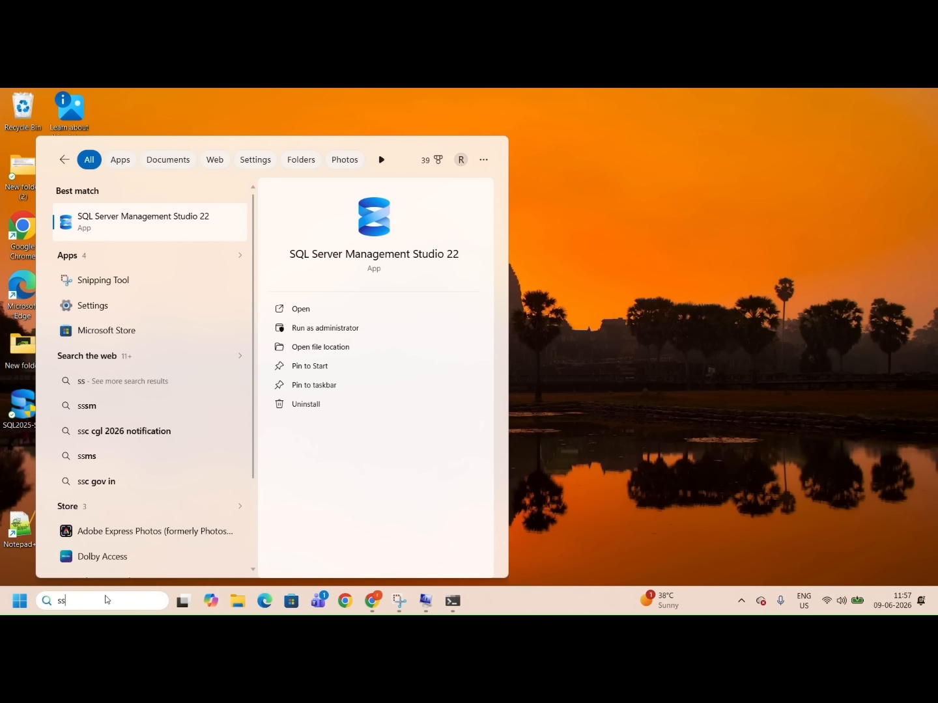
pyautogui.click(151, 226)
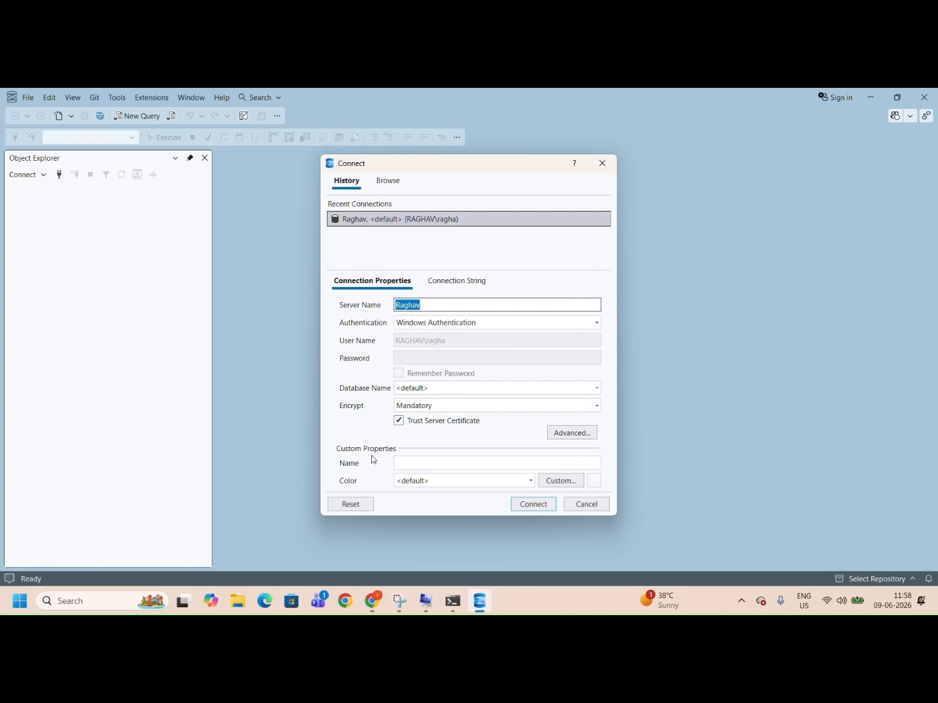
pyautogui.click(586, 502)
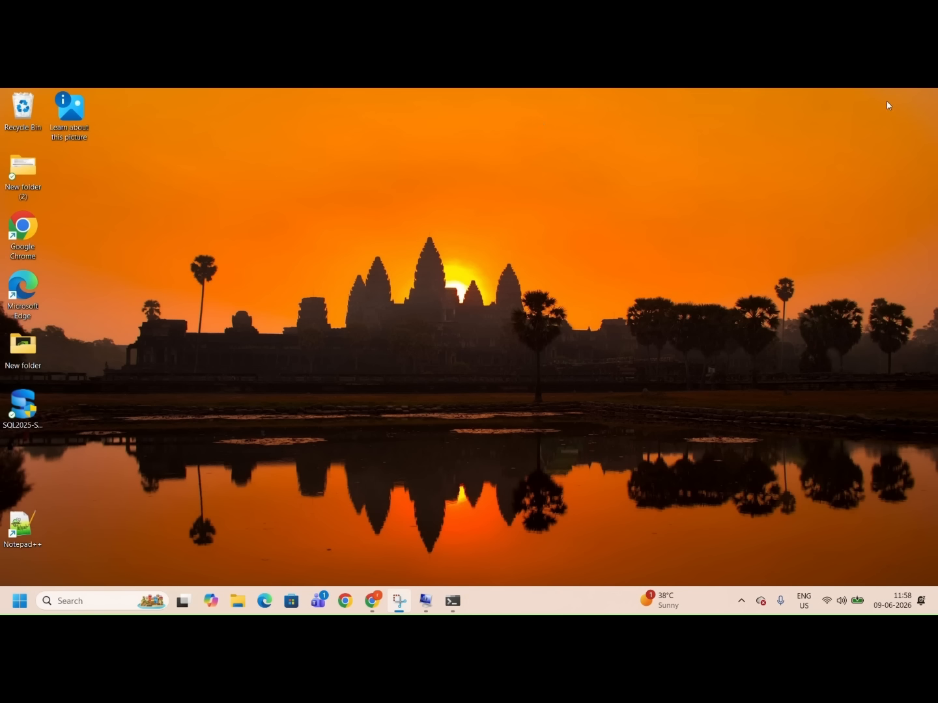